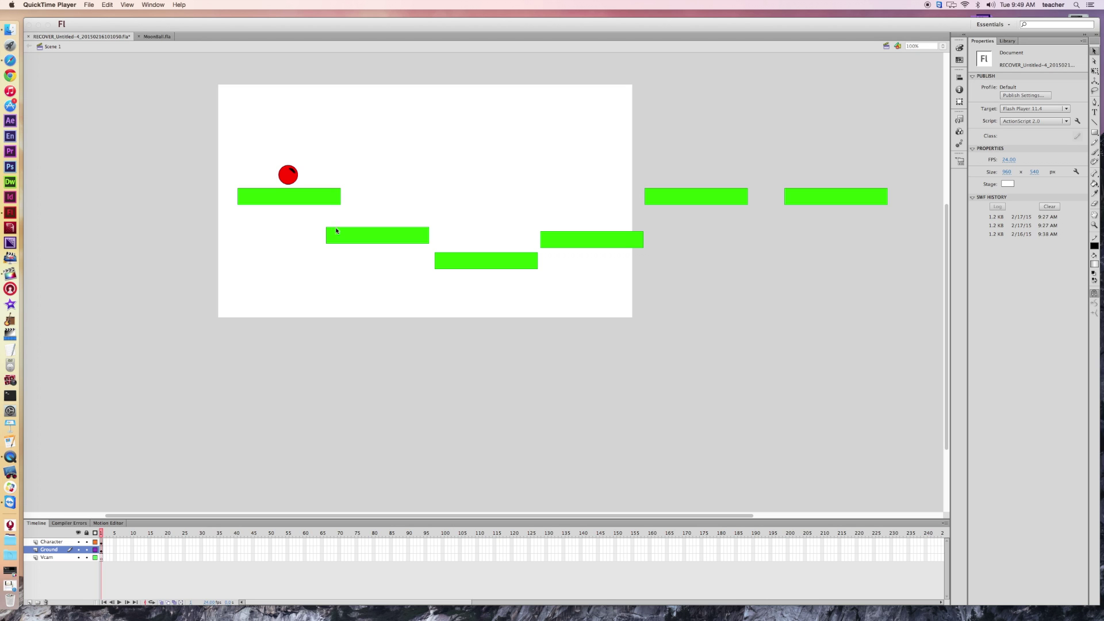
Test the platform game movie, rolling the red ball left and right and jumping
click(399, 29)
key(super+Return)
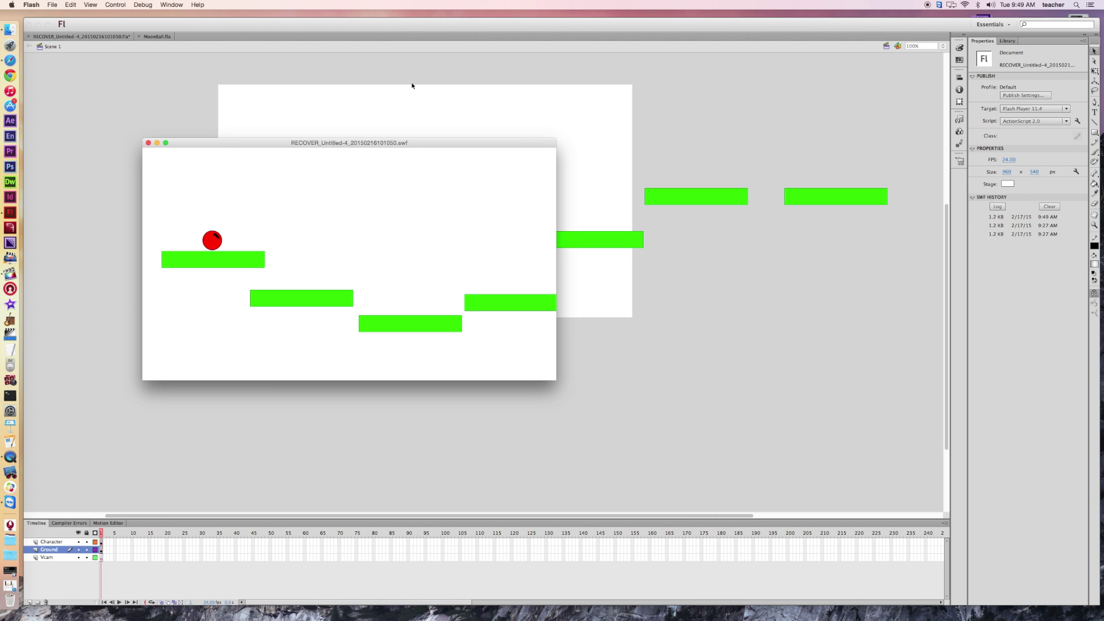
key(Right)
key(Left)
key(Up)
key(Right)
key(Left)
key(Right)
key(Right)
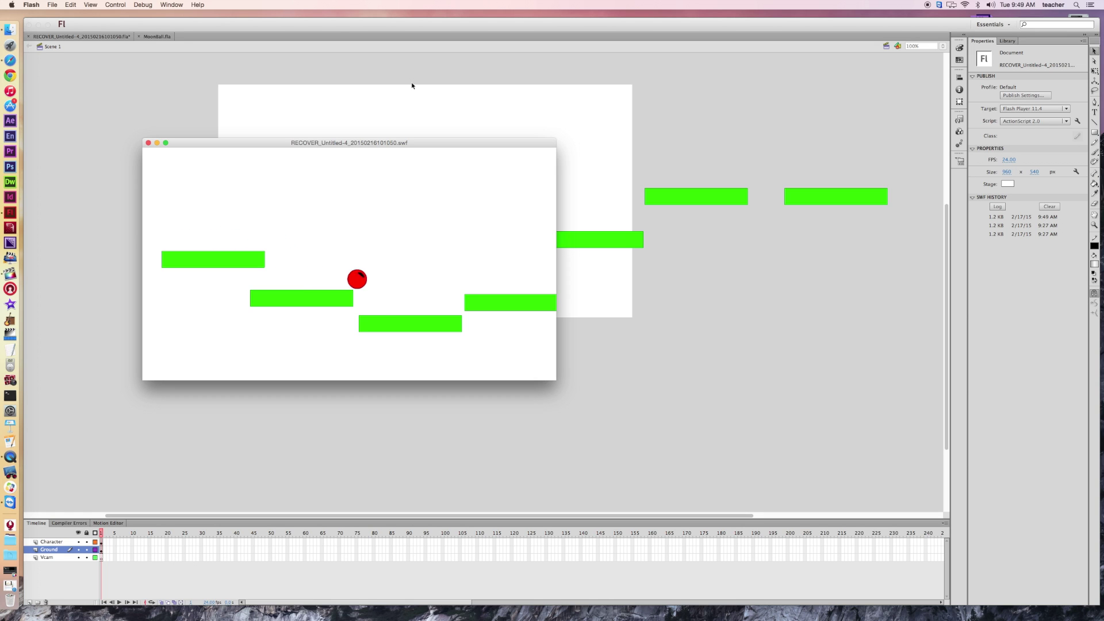
Jump the ball onto the right-hand platform and roll it to the platform's right edge
key(Right)
key(Up)
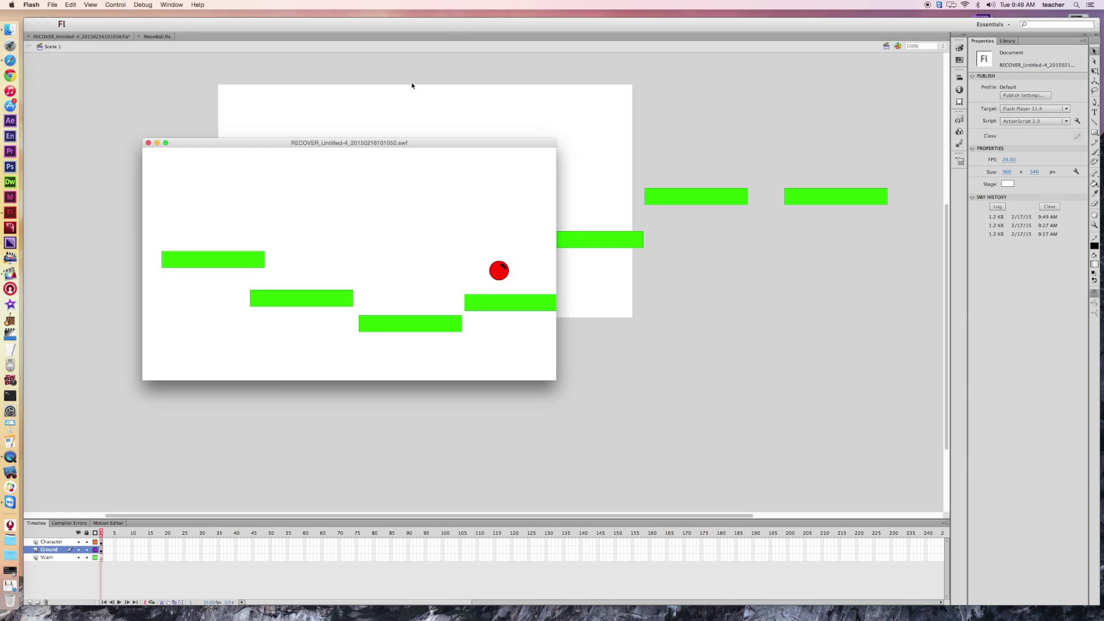
key(Left)
key(Right)
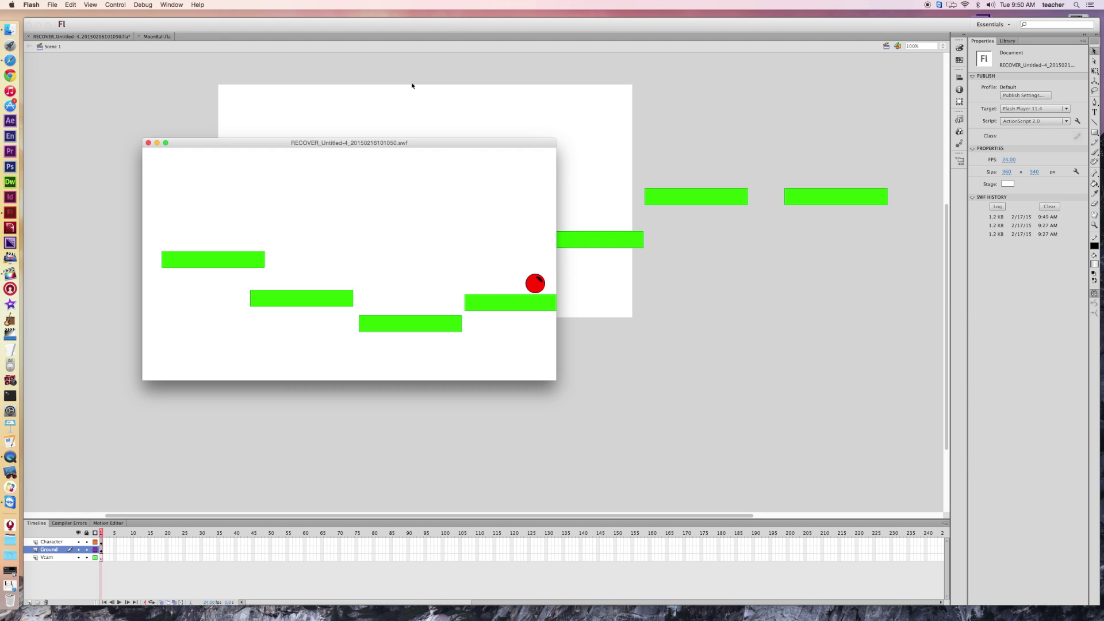
key(Right)
key(Right)
drag(226, 140, 219, 132)
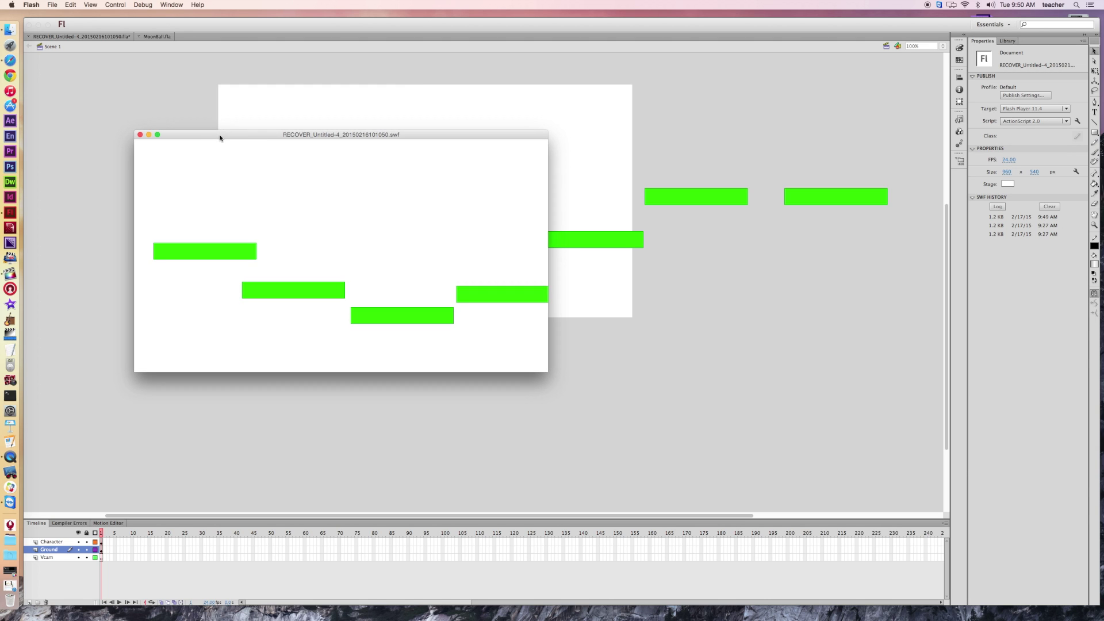
Close the game preview, select the vcam layer, and switch to the MoonBall.fla document
click(141, 136)
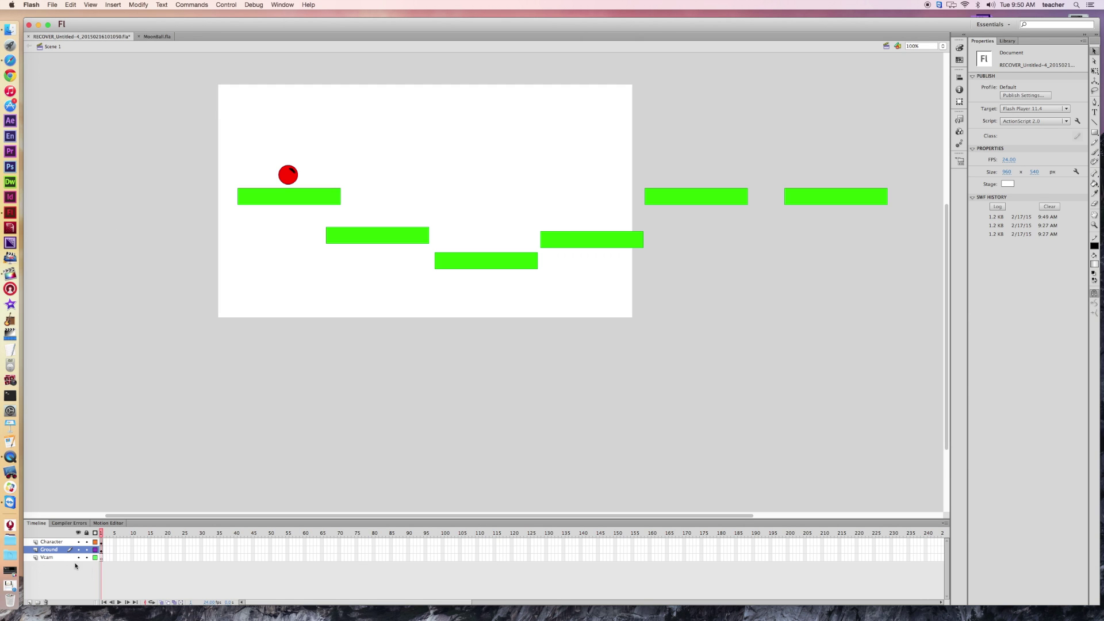
click(58, 558)
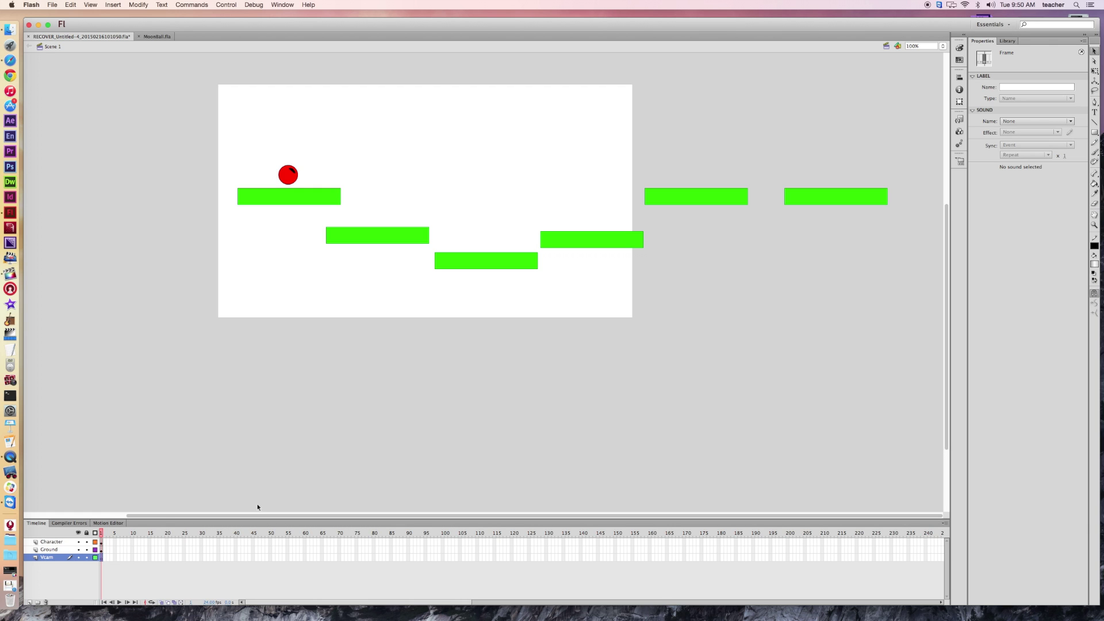
click(156, 36)
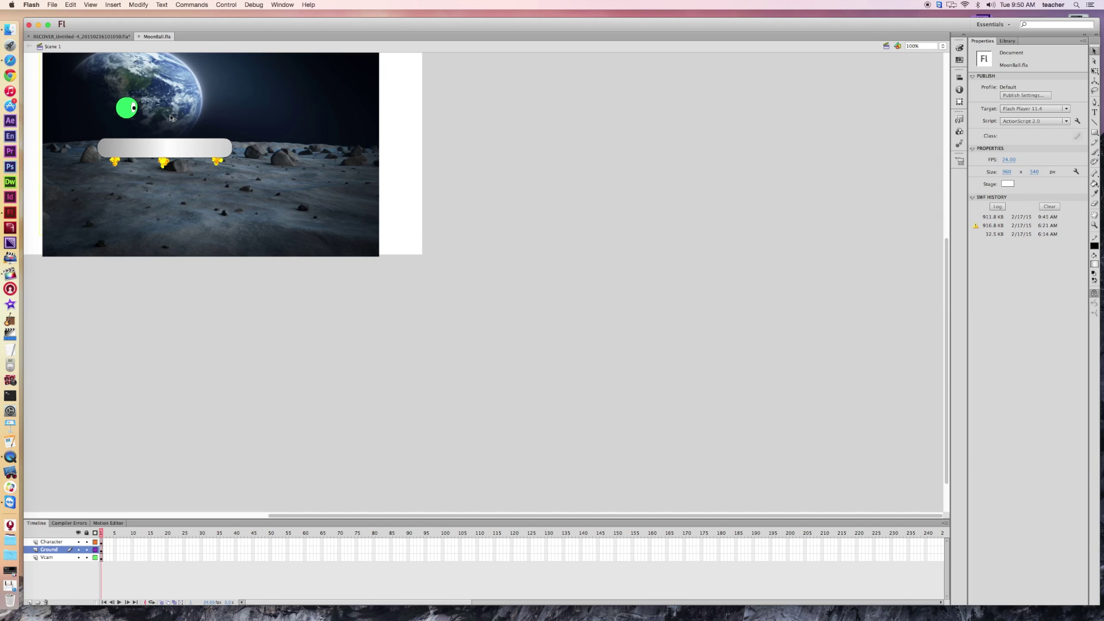
Test the MoonBall movie, moving the green ball left and right so the view follows
key(super+Return)
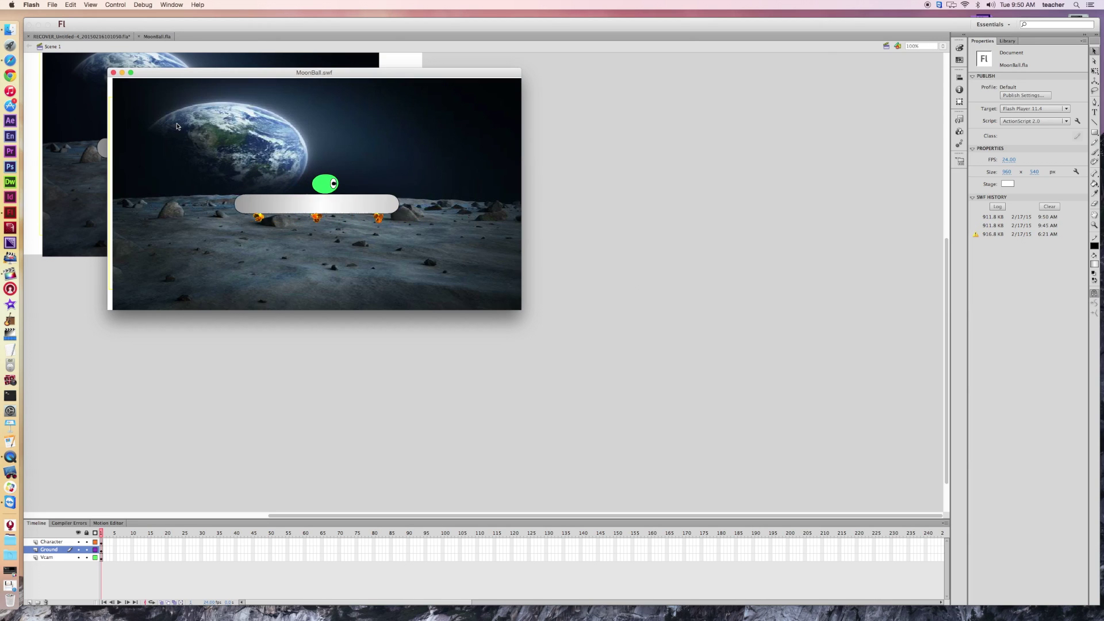
key(Left)
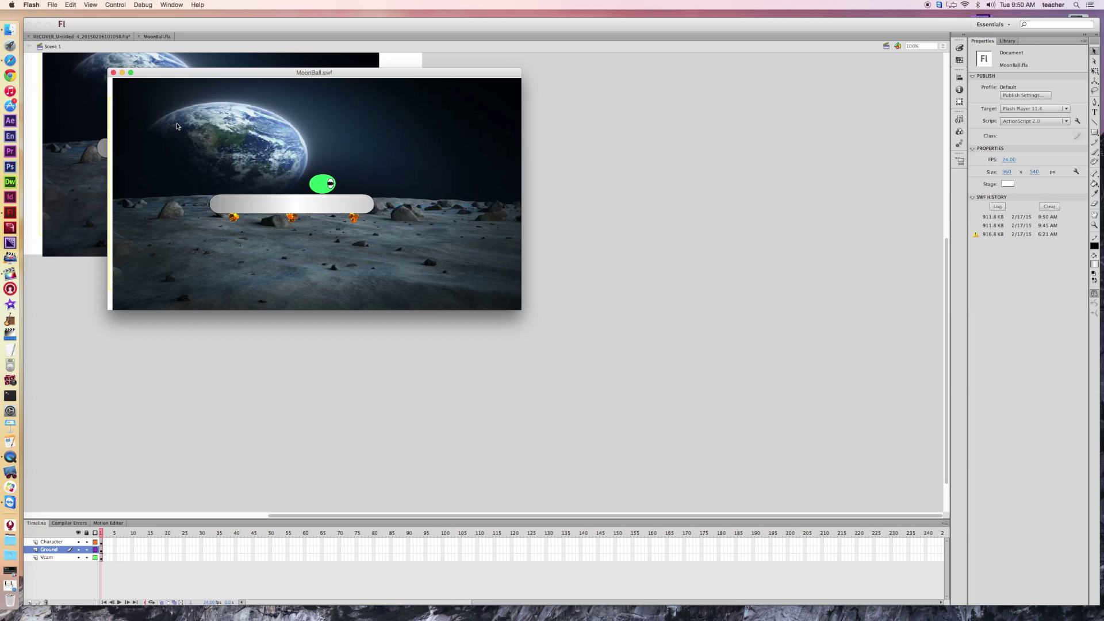
key(Right)
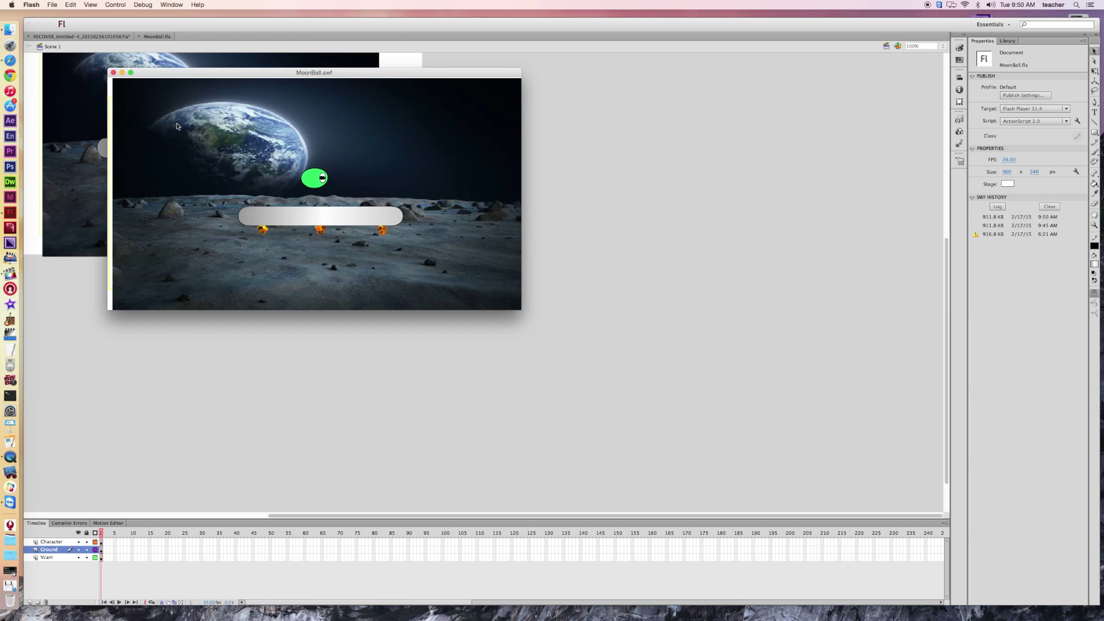
key(Left)
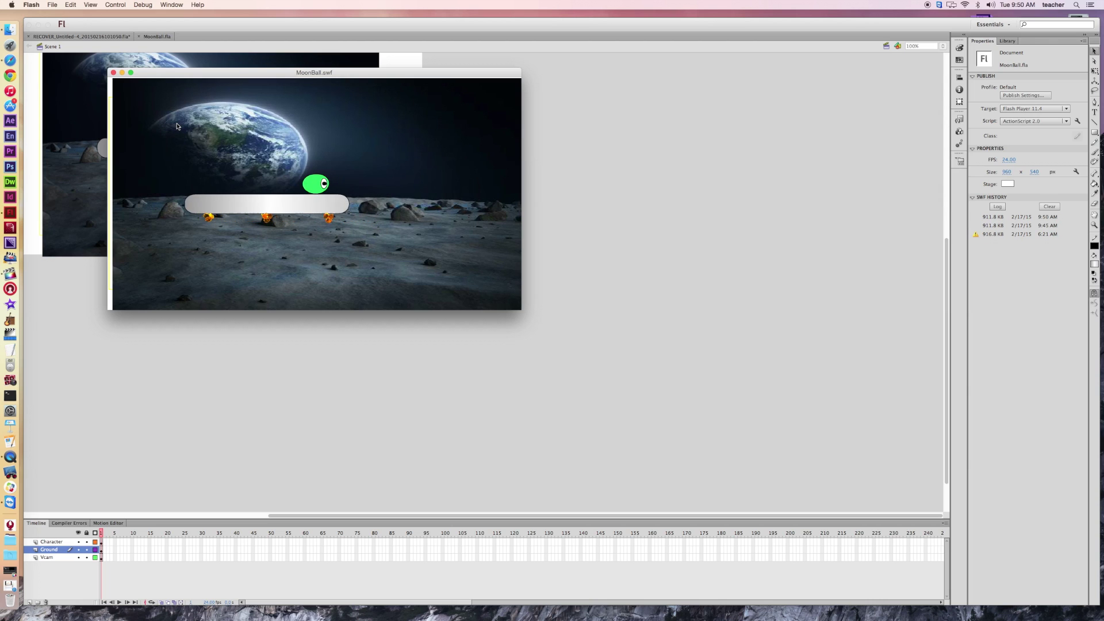
key(Left)
key(Right)
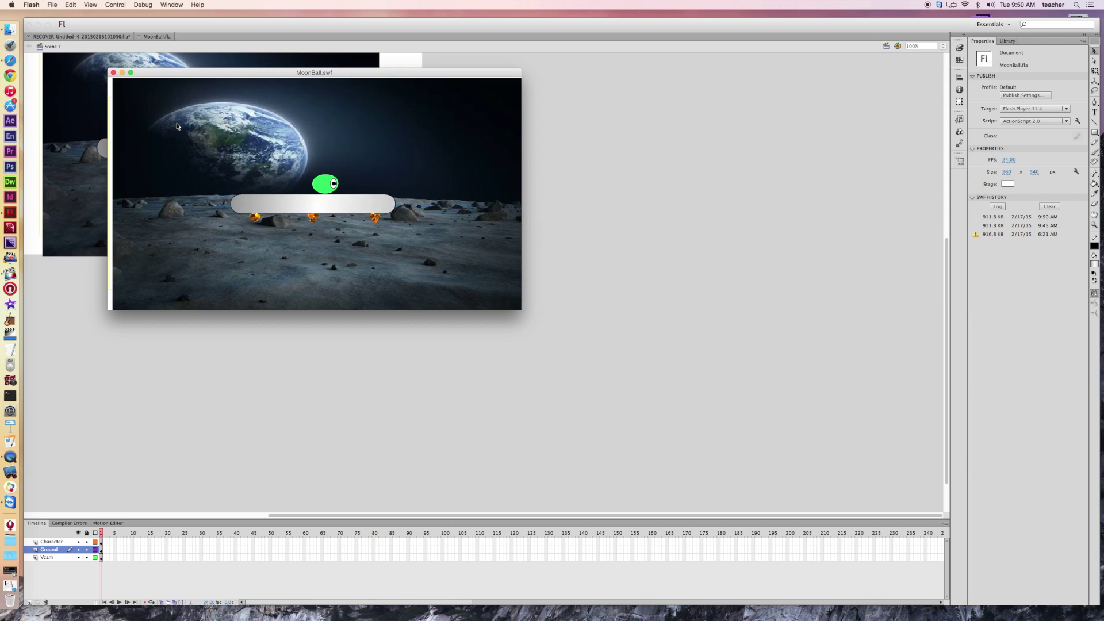
key(Left)
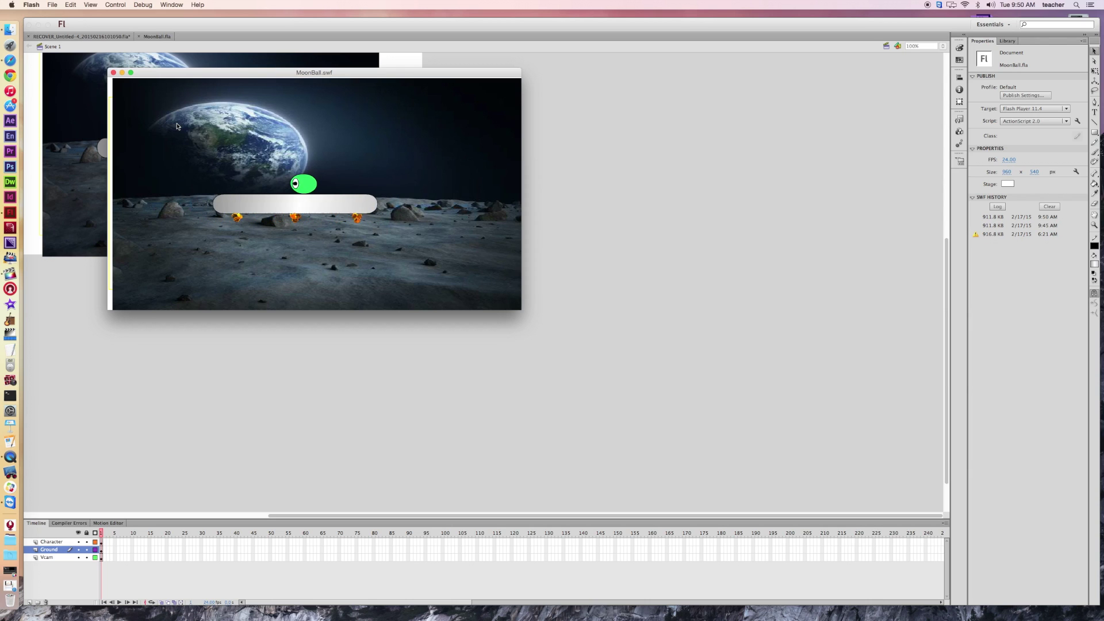
key(Right)
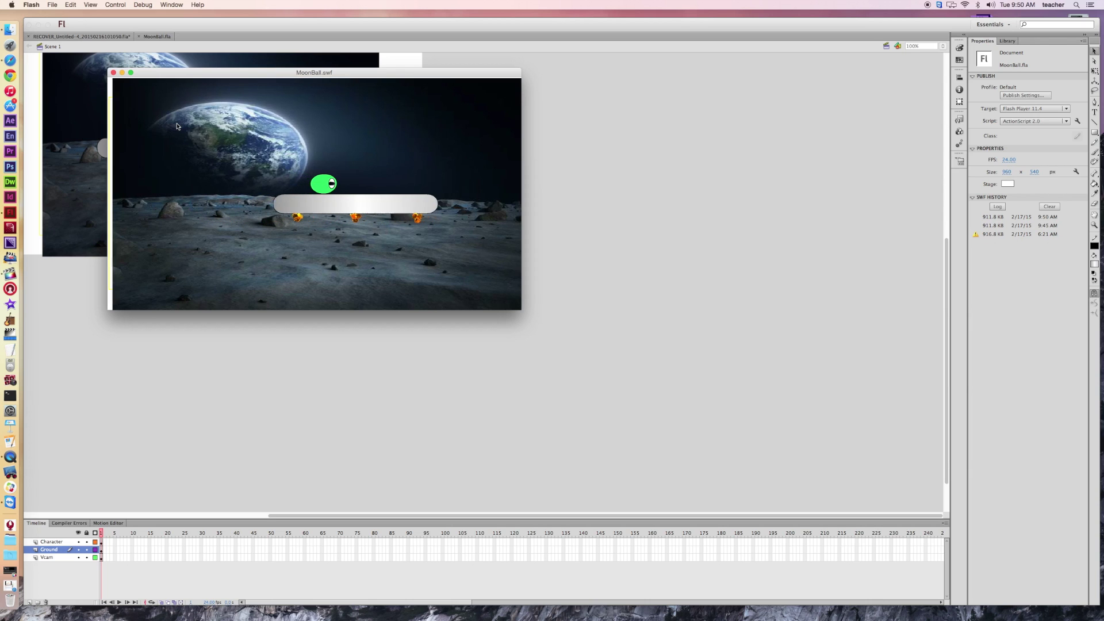
key(Right)
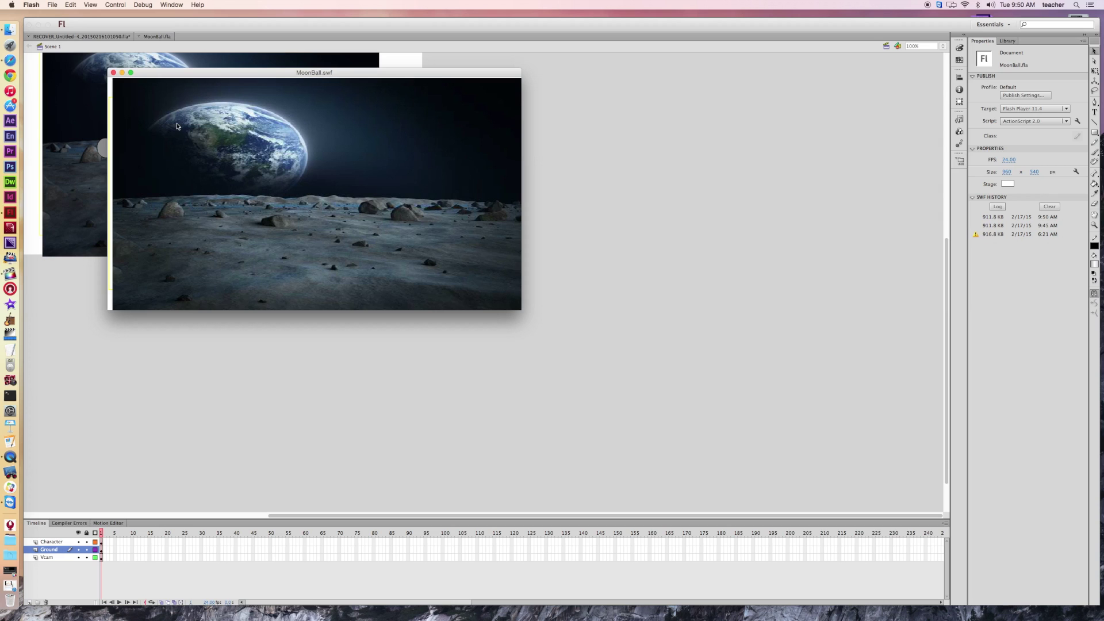
Close the MoonBall preview, return to the platform game document, and bring Safari forward
click(113, 74)
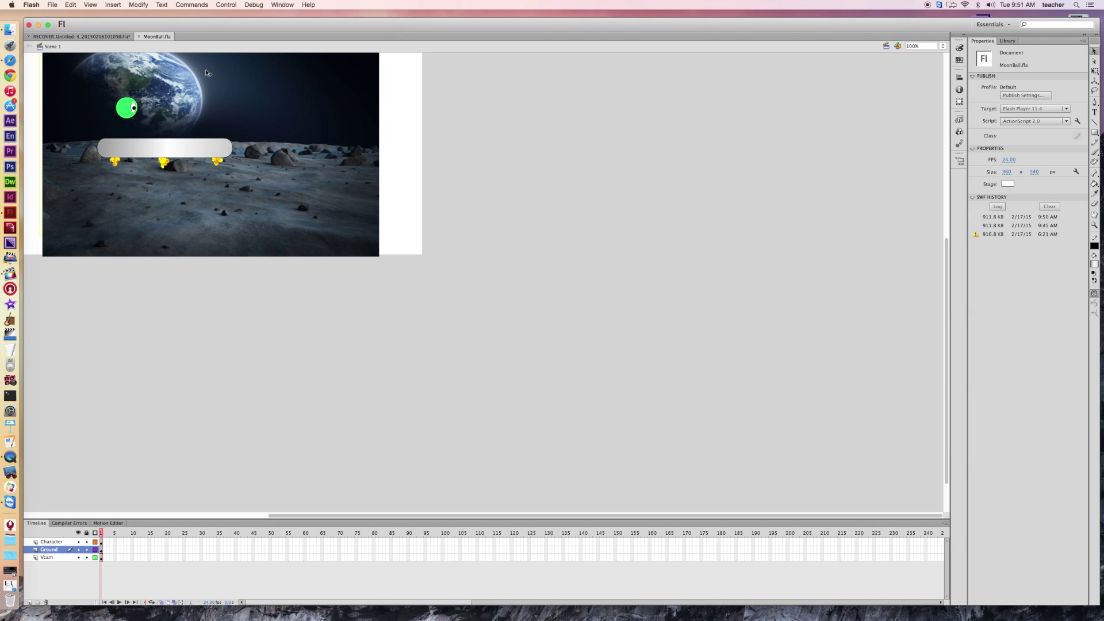
click(103, 37)
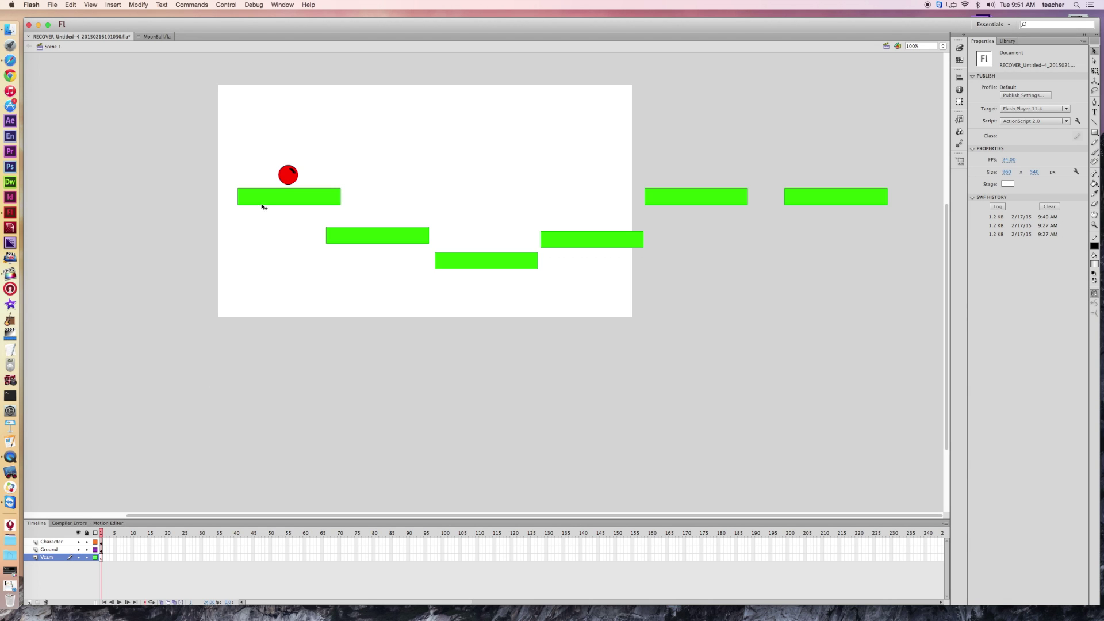
click(9, 62)
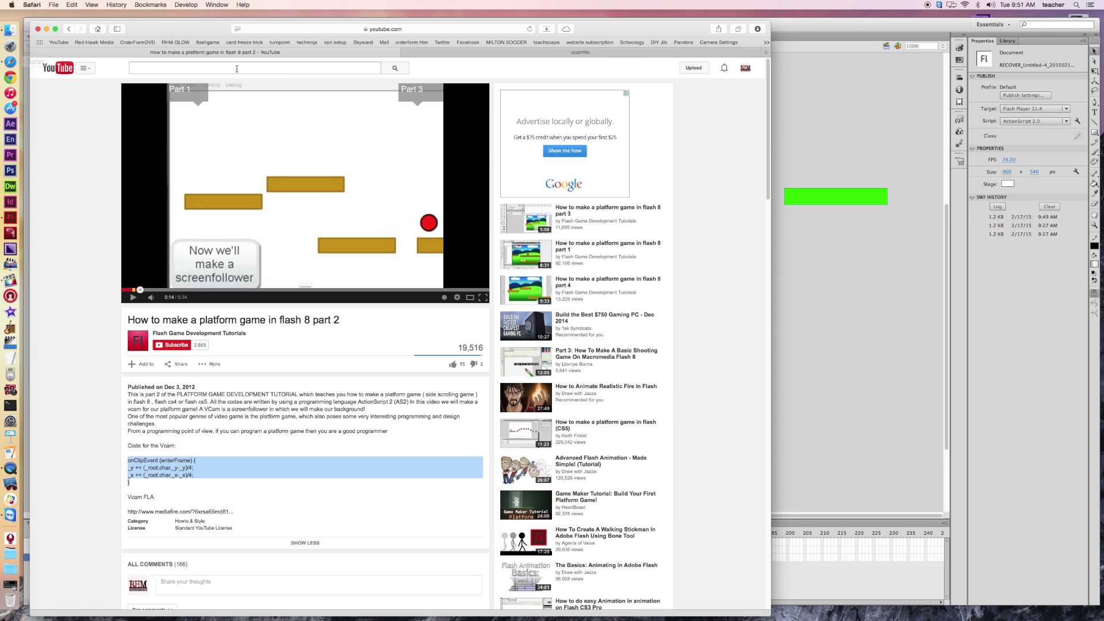
Download vcamfile from its MediaFire page and open the Downloads folder containing vcamfile.fla
click(513, 54)
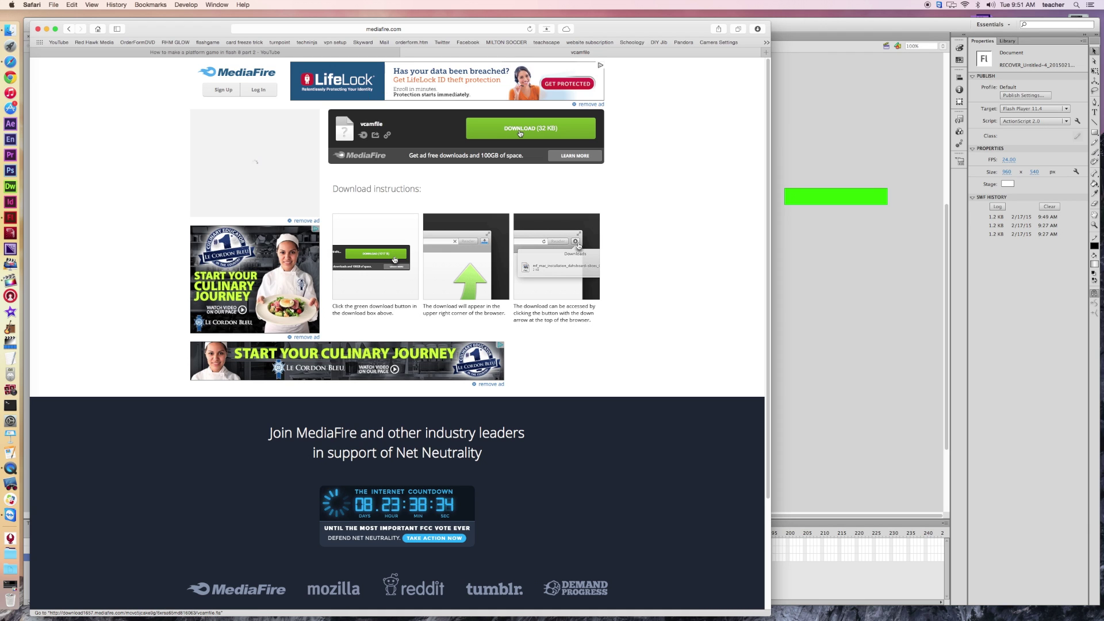
click(522, 133)
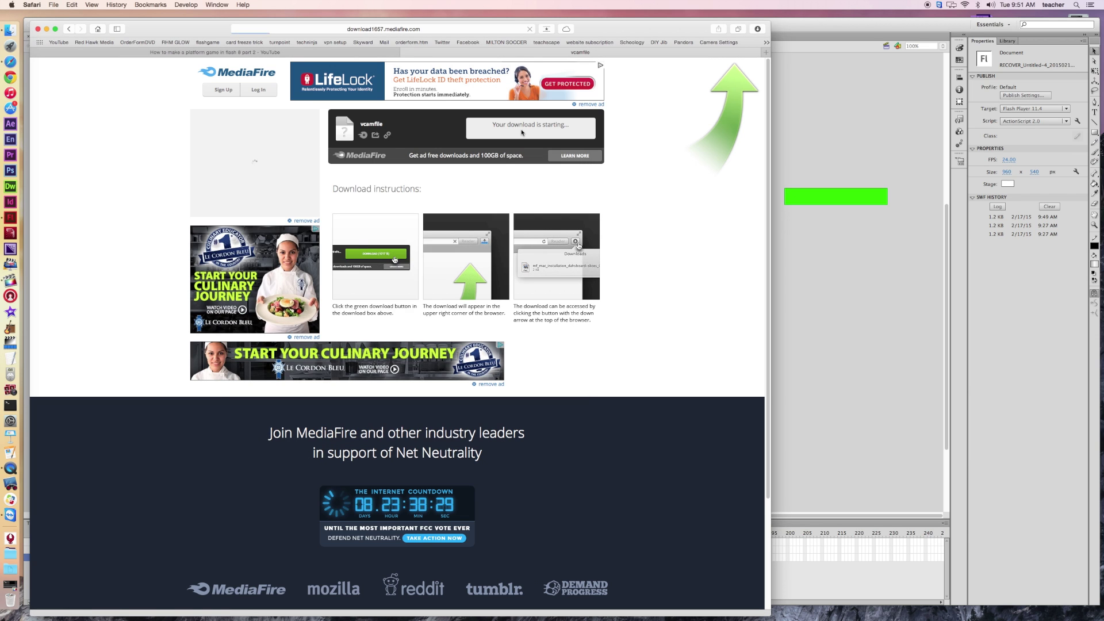
click(10, 541)
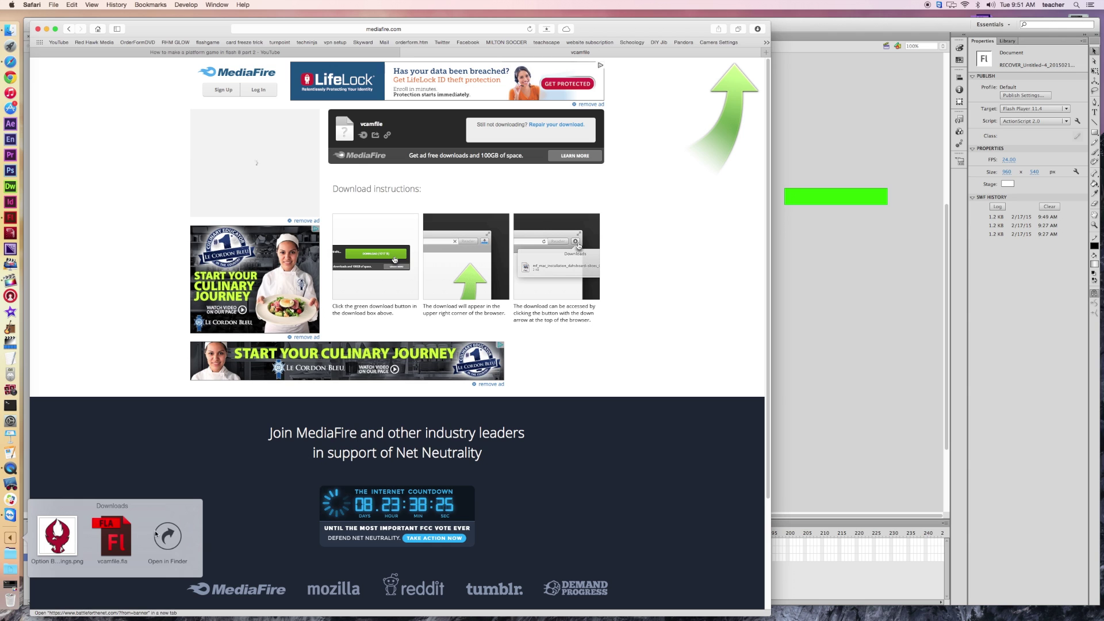
click(167, 539)
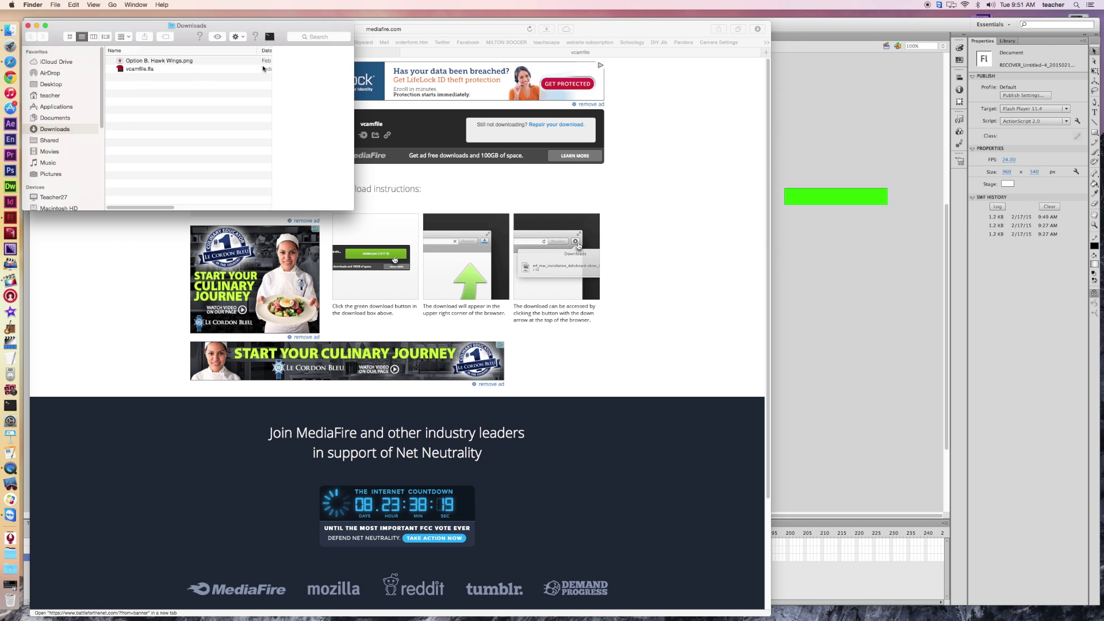
Minimize the Downloads and MediaFire windows and close the MacKeeper page, confirming Leave Page
drag(122, 68, 343, 12)
click(36, 26)
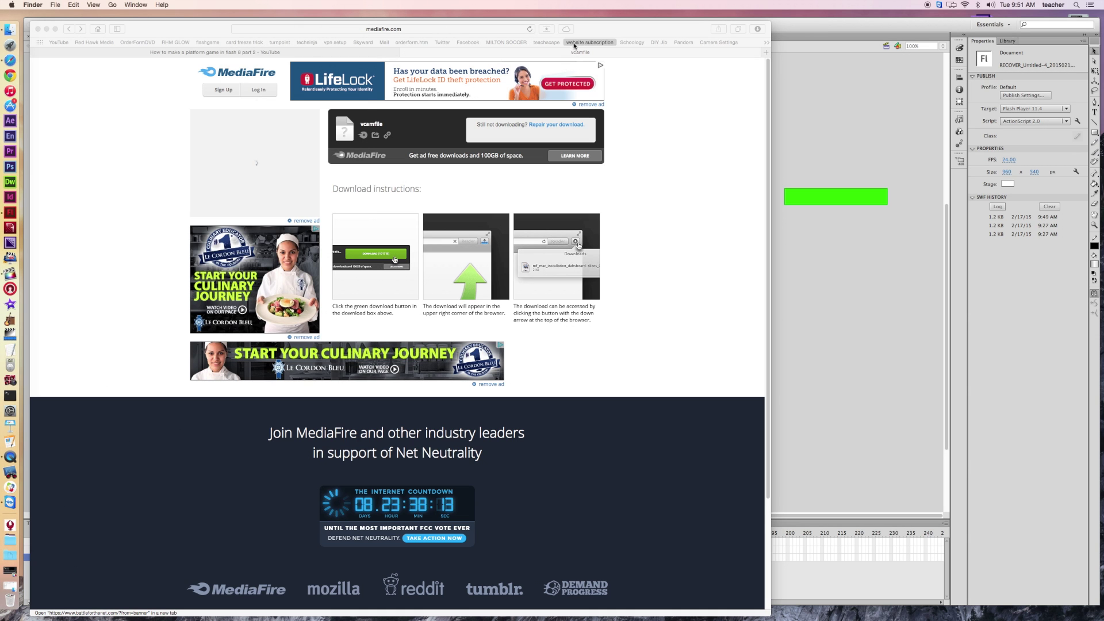
click(168, 30)
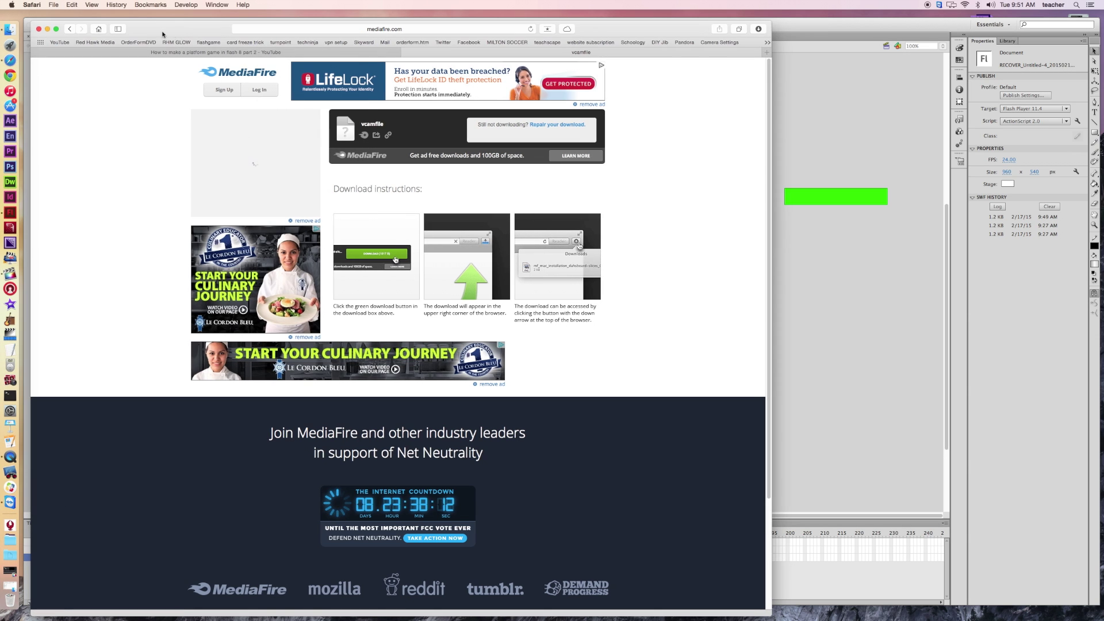
drag(159, 33, 173, 36)
click(60, 33)
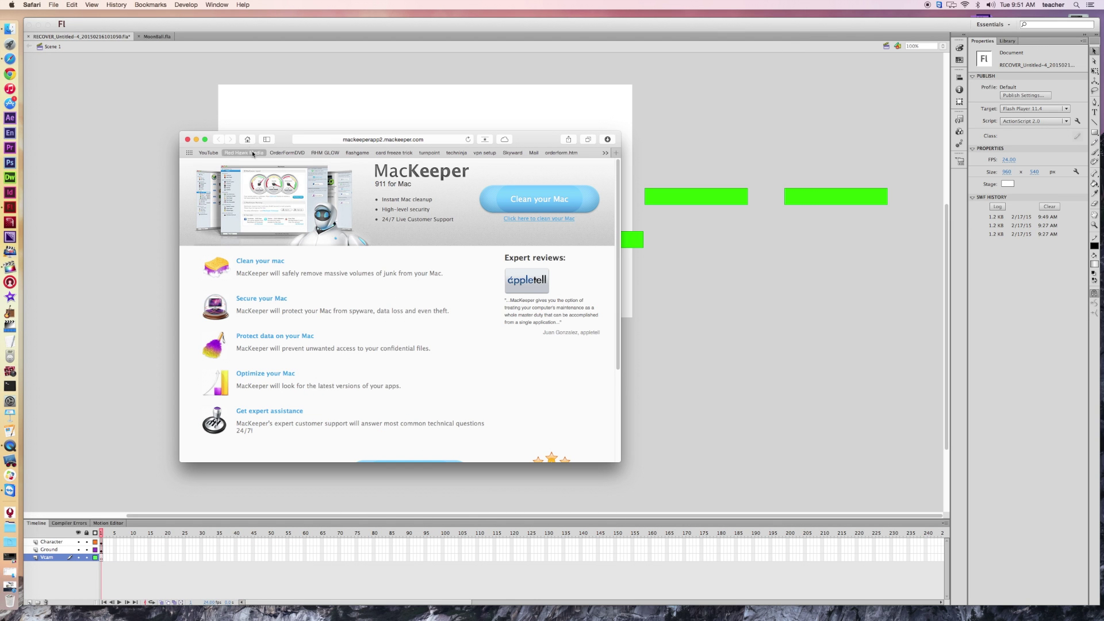
click(189, 140)
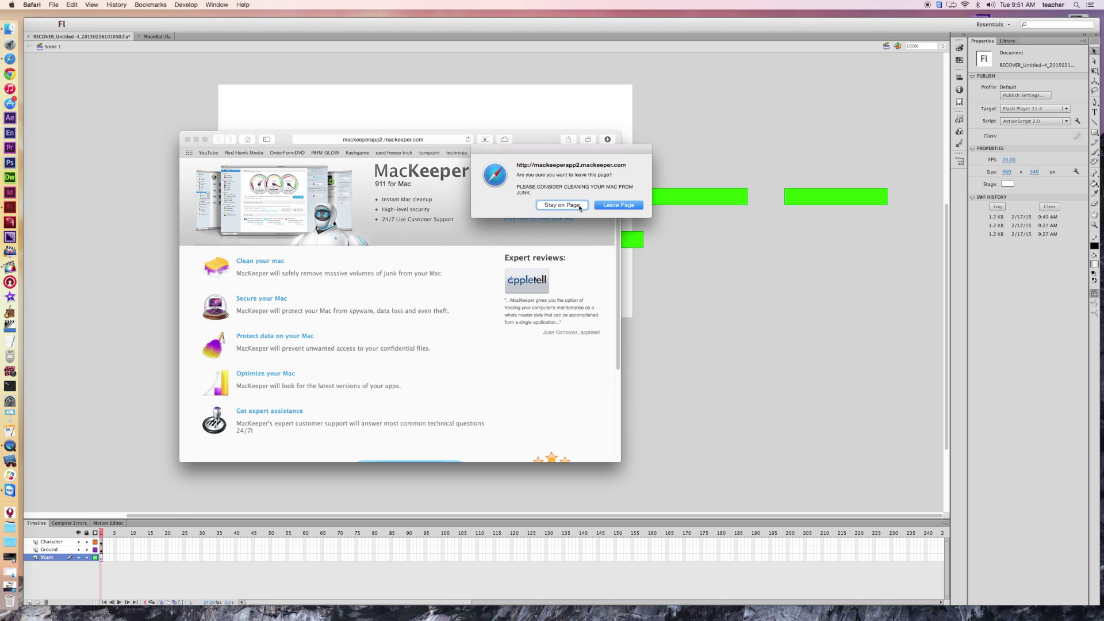
click(610, 206)
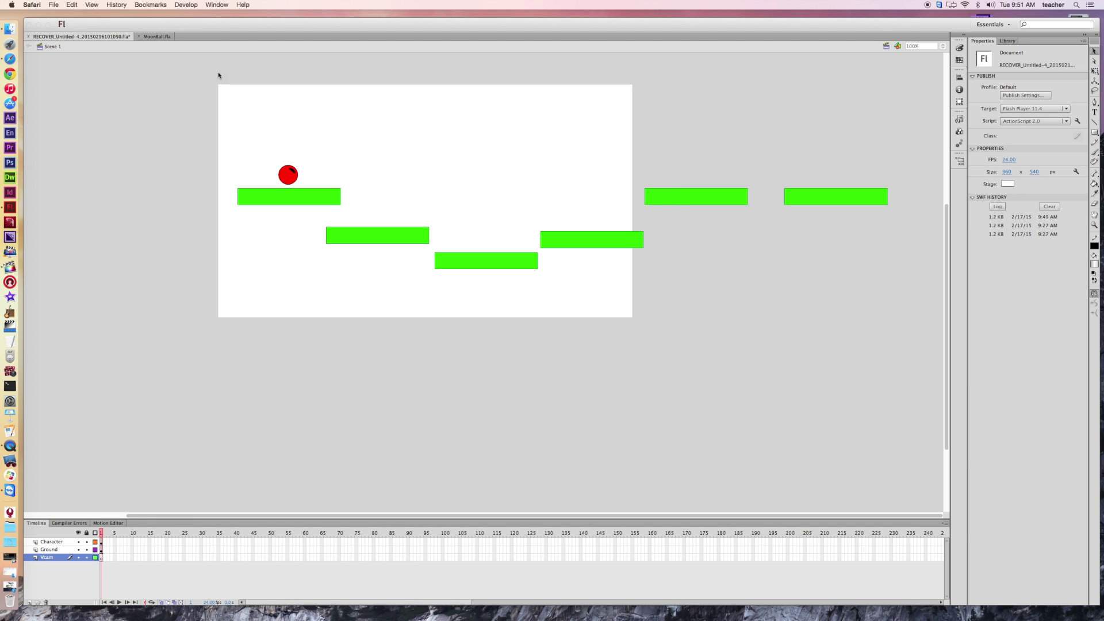
Open the downloaded vcamfile.fla in Flash via File > Open
click(108, 37)
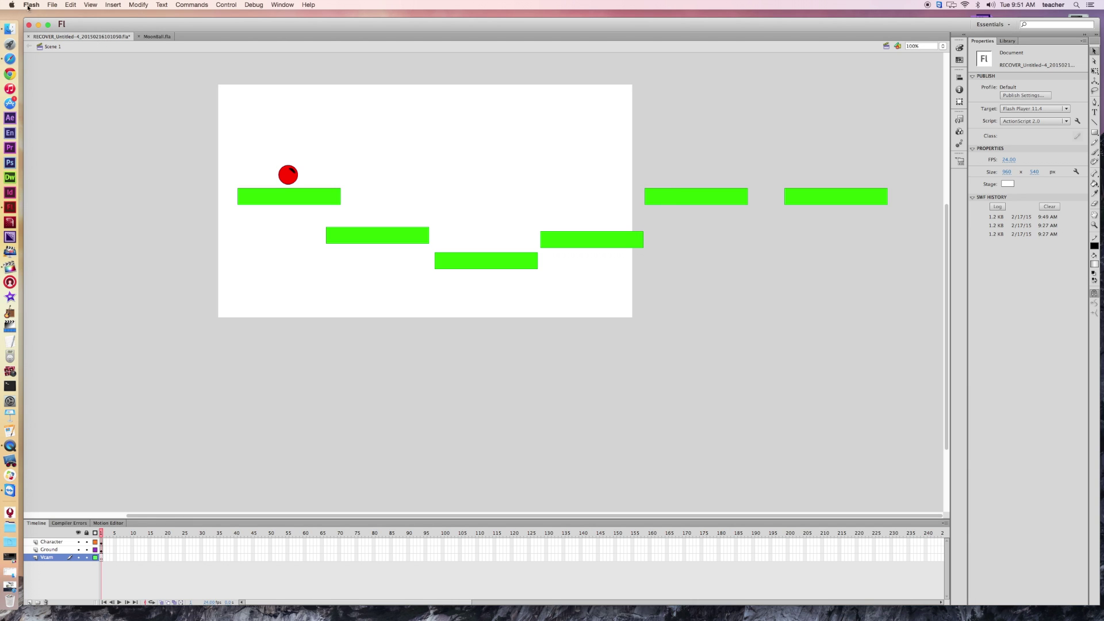
click(53, 5)
click(61, 25)
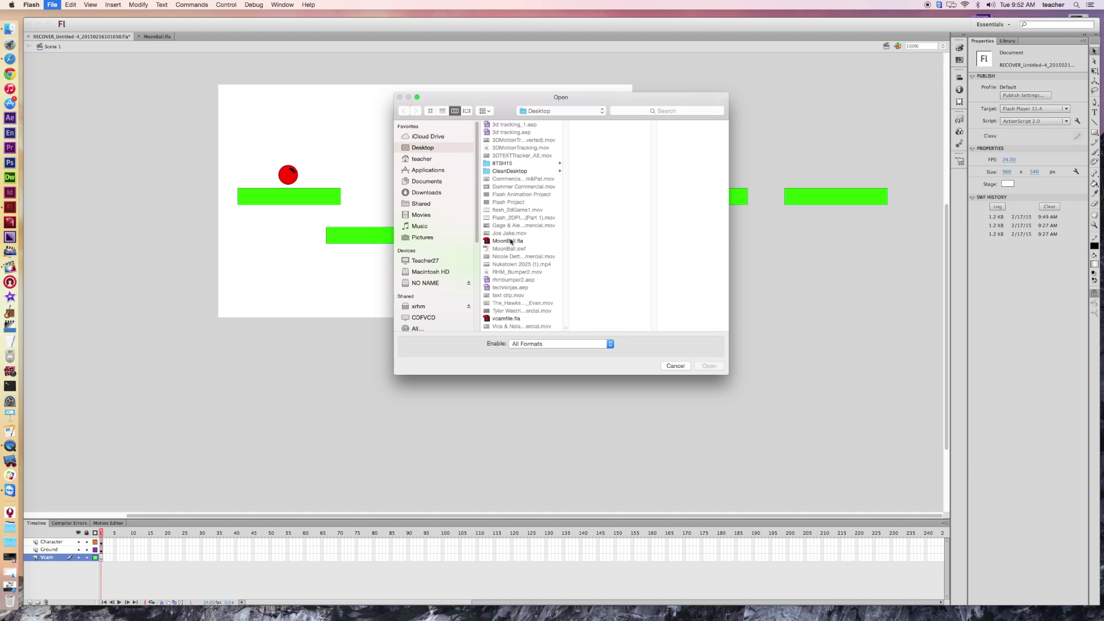
click(508, 319)
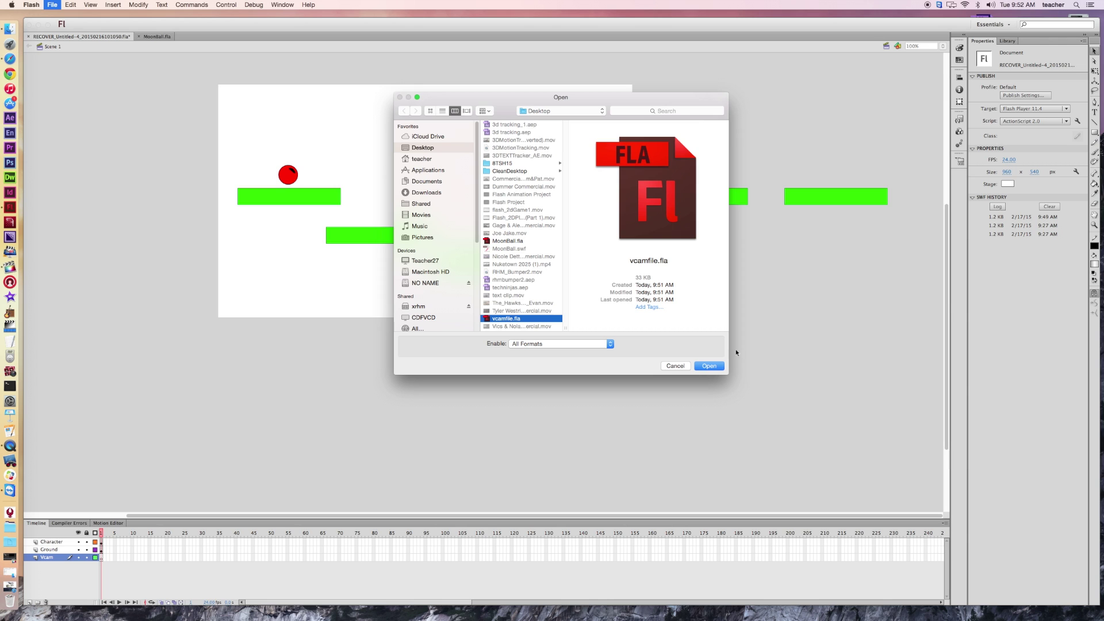
click(711, 367)
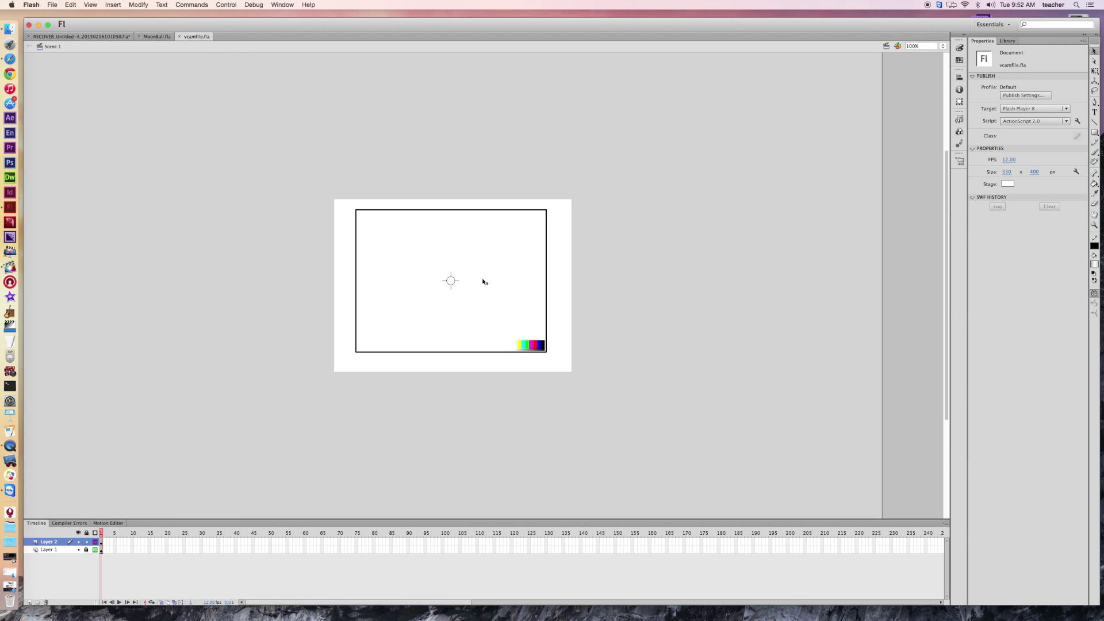
Lock Layer 1, select the VCam movie clip to copy, and return to the platform game document
click(85, 549)
click(434, 236)
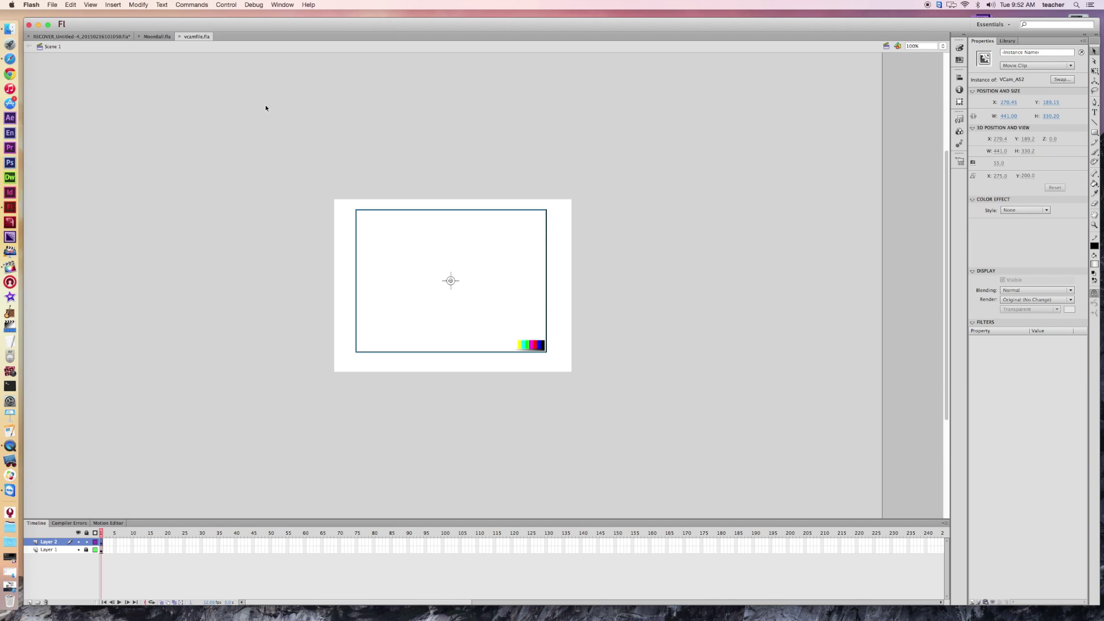
click(105, 36)
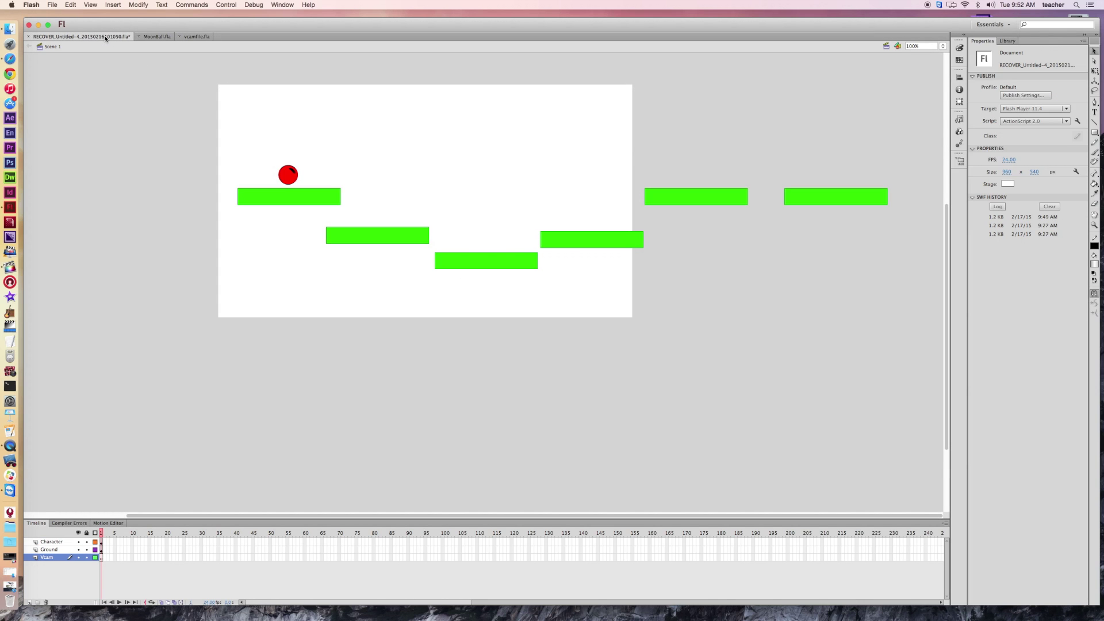
Paste the VCam into frame 1 of the Vcam layer and move it over the red ball and first platform
click(102, 557)
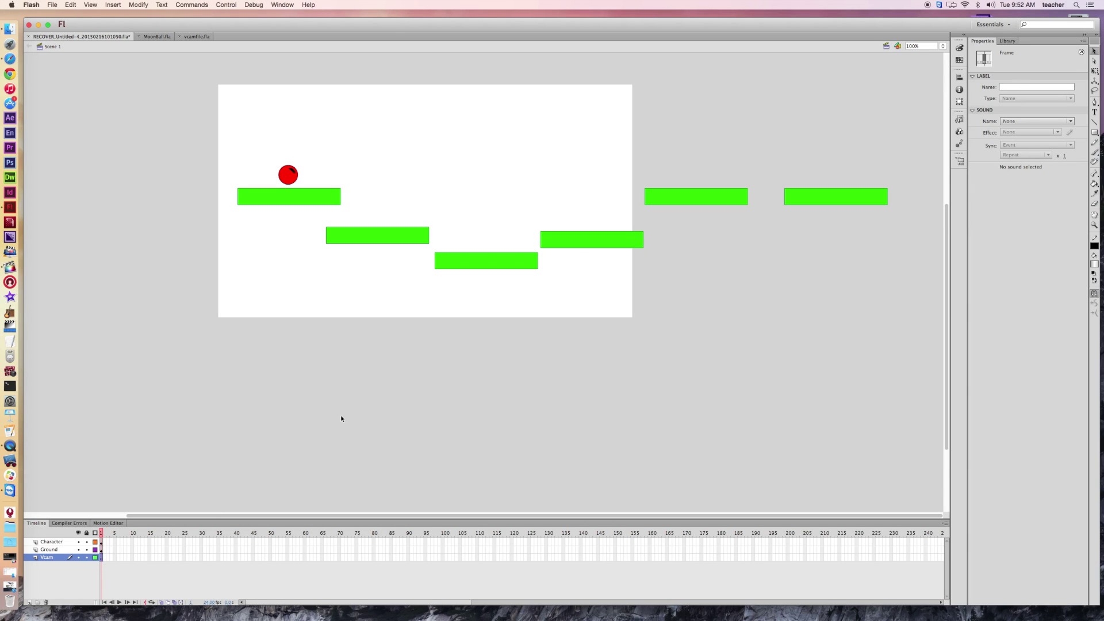
key(super+v)
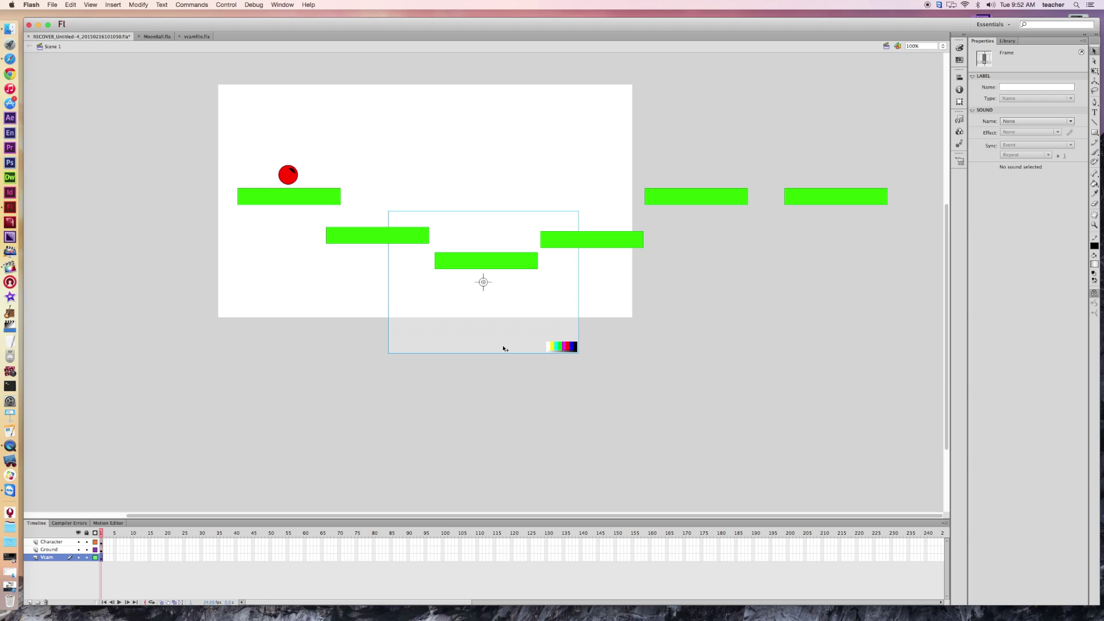
drag(503, 348, 344, 234)
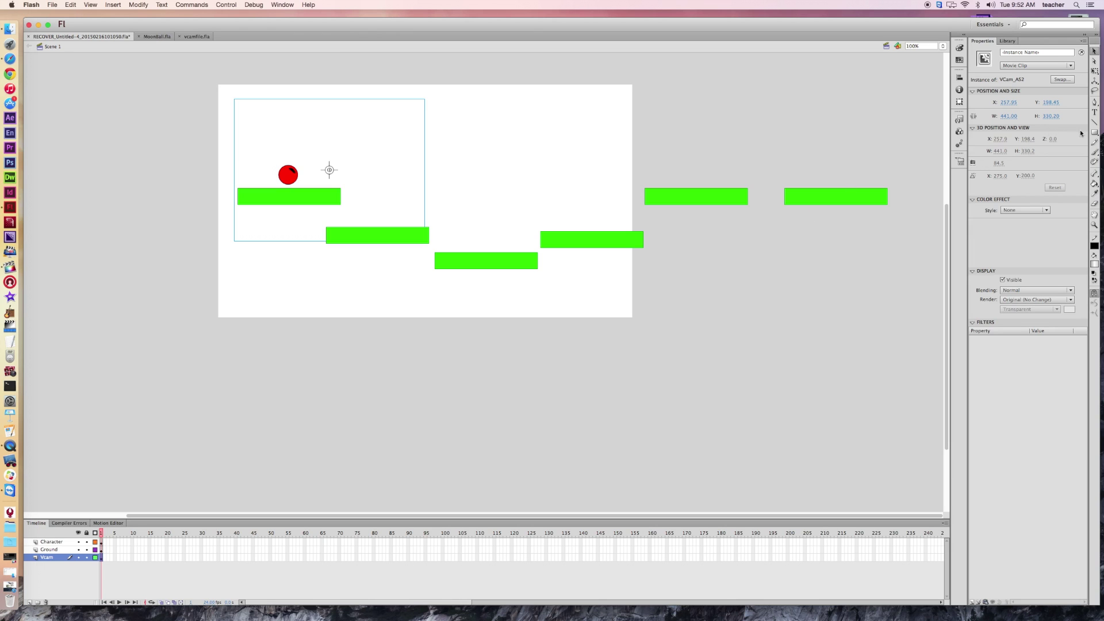
Free-transform the VCam to roughly 873 by 482 pixels, covering the white stage
click(1094, 71)
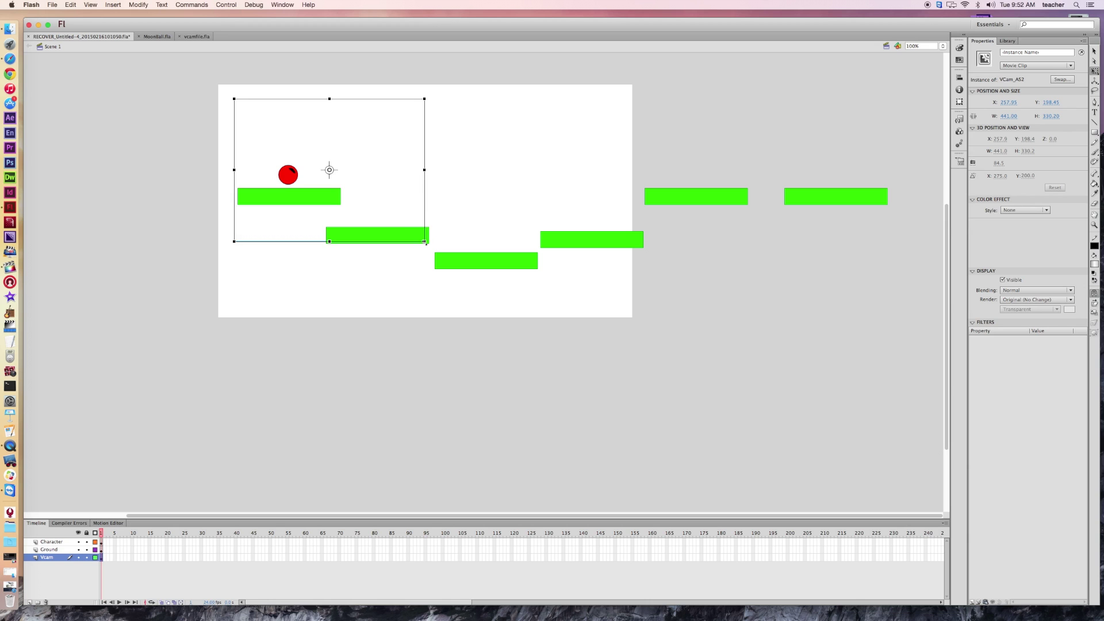
drag(425, 242, 453, 257)
drag(539, 288, 534, 285)
drag(505, 171, 616, 199)
drag(428, 85, 428, 96)
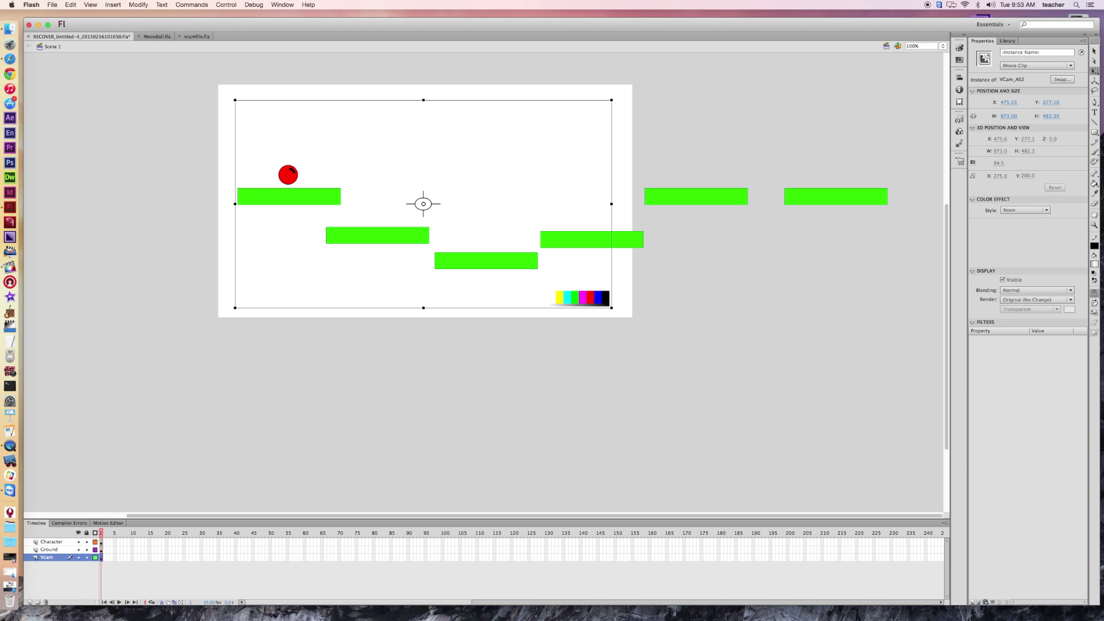
click(1094, 52)
Inside the VCam_AS2 symbol, delete the yellow, cyan, green and magenta colour-bar blocks
double_click(451, 146)
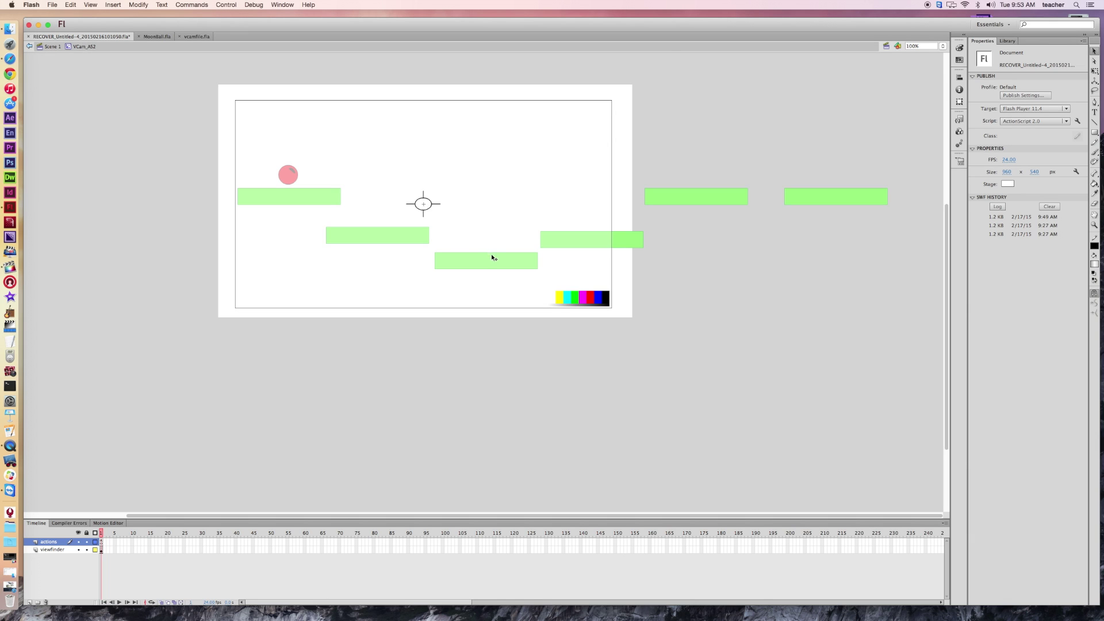
click(559, 299)
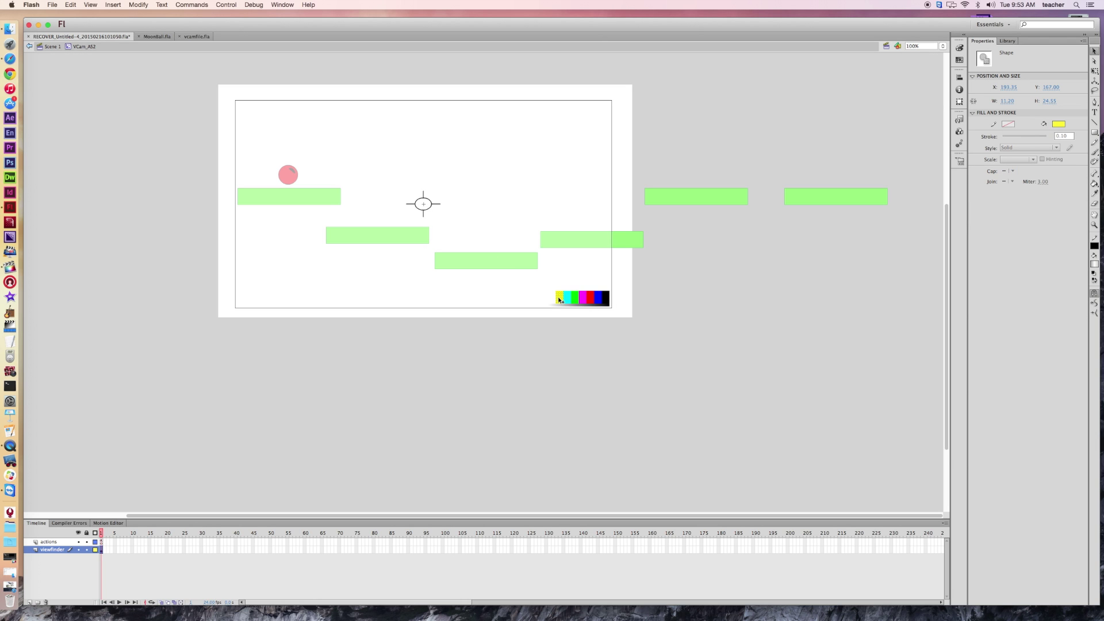
key(Delete)
click(567, 300)
key(Delete)
click(575, 300)
key(Delete)
click(582, 300)
key(Delete)
Delete the red, blue and black colour-bar blocks, leaving the viewfinder crosshair selected
click(591, 300)
key(Delete)
click(598, 300)
key(Delete)
click(605, 301)
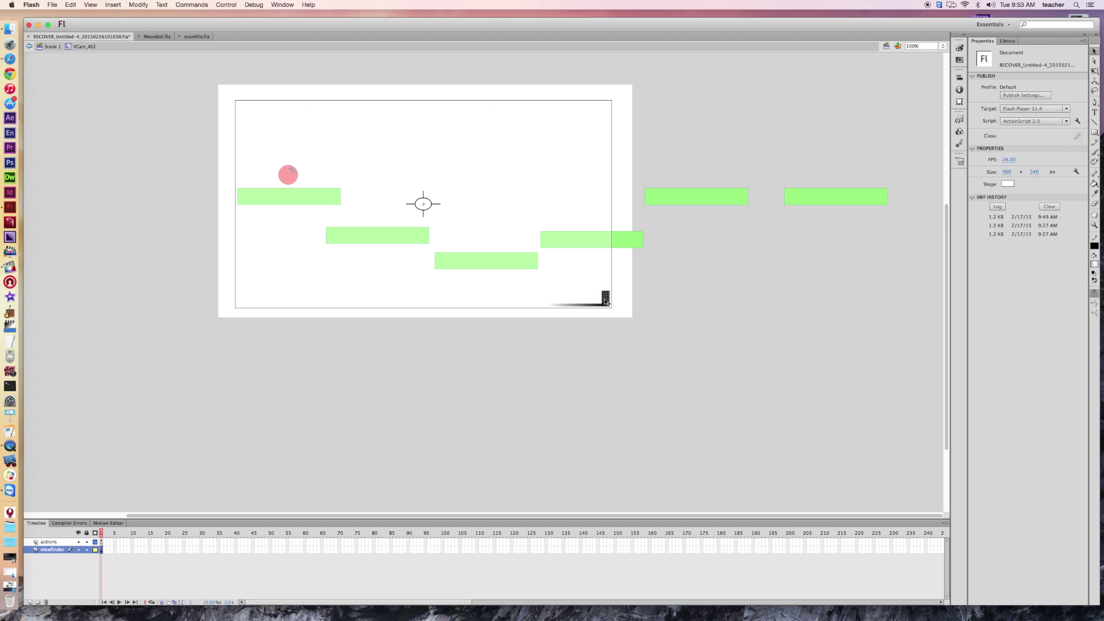
key(Delete)
click(429, 212)
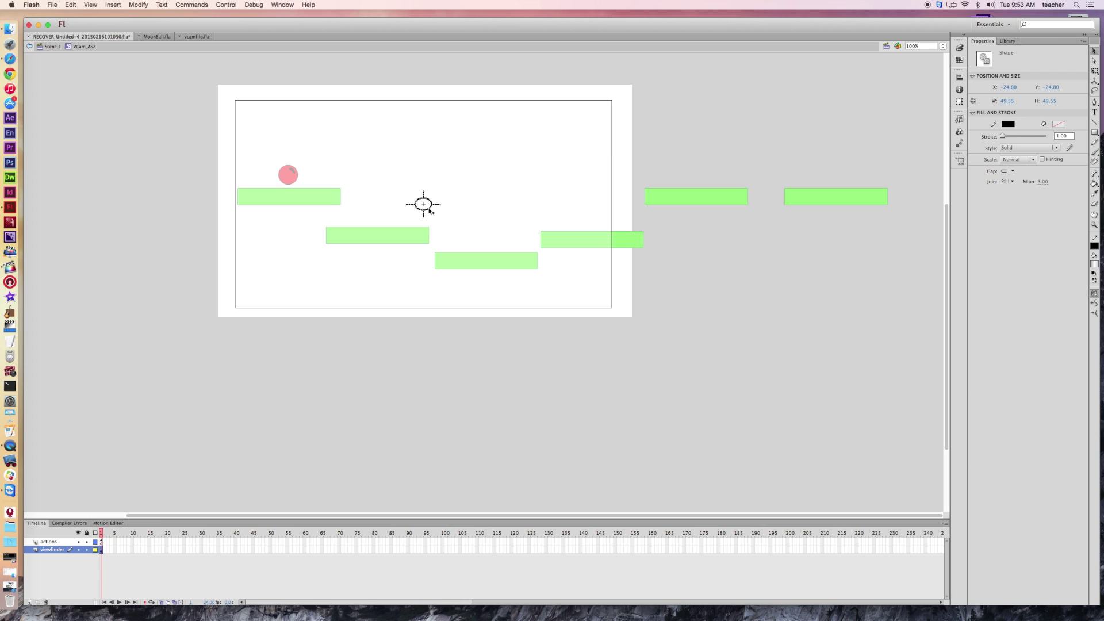